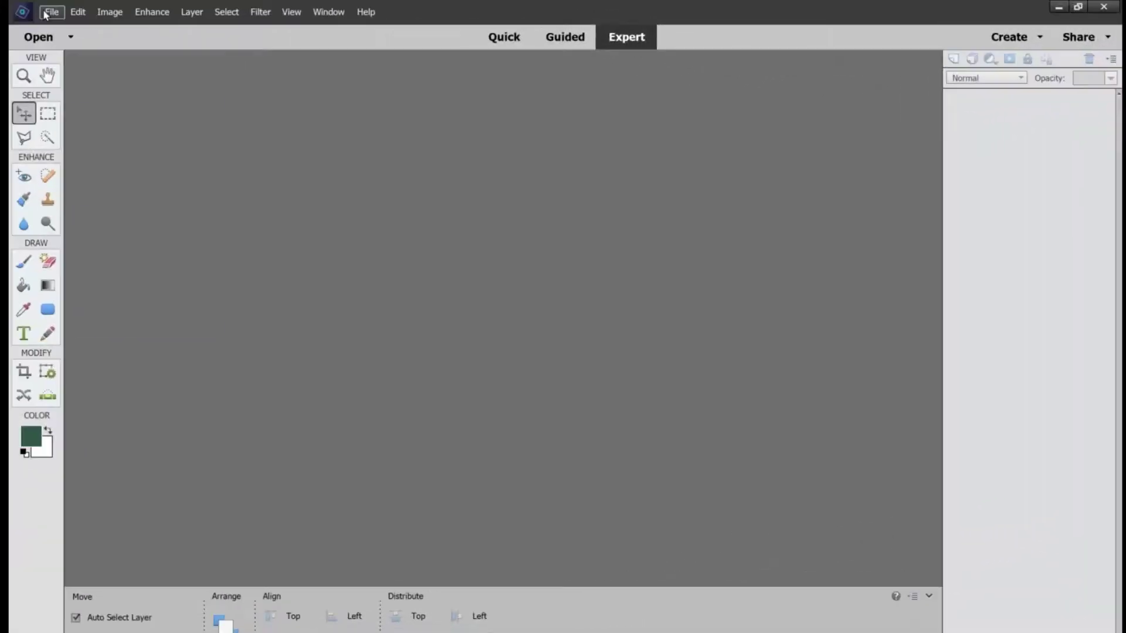
# - Open llc-sunnydays-kit-p03 from the starter-kit > llc-sunny days-kit-pp paper folder
pyautogui.click(52, 12)
pyautogui.click(571, 196)
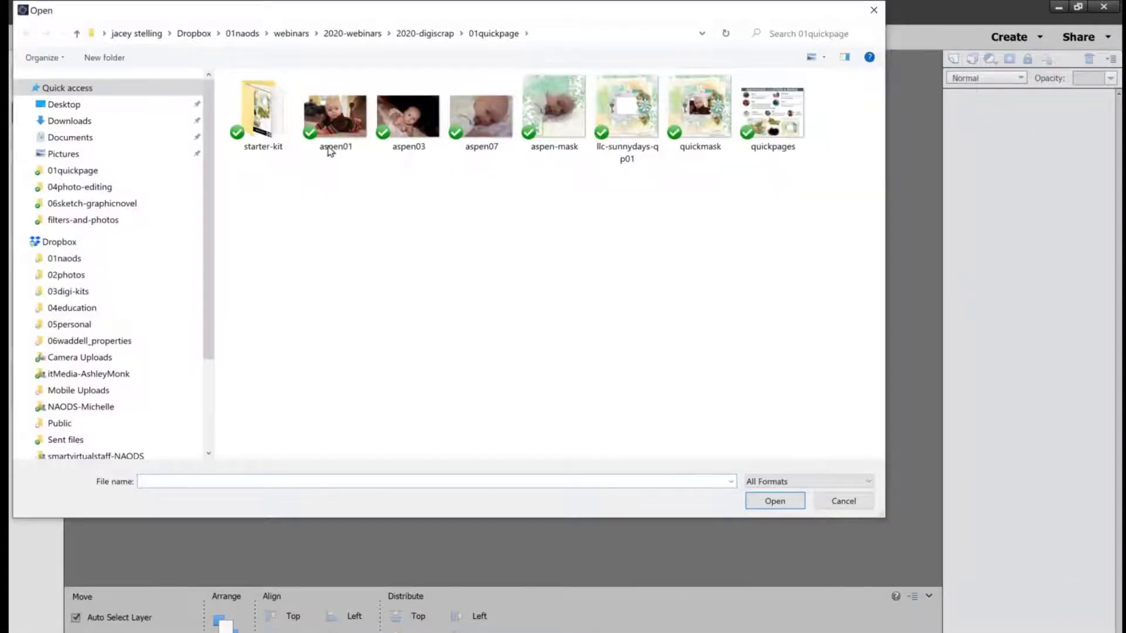
pyautogui.doubleClick(262, 111)
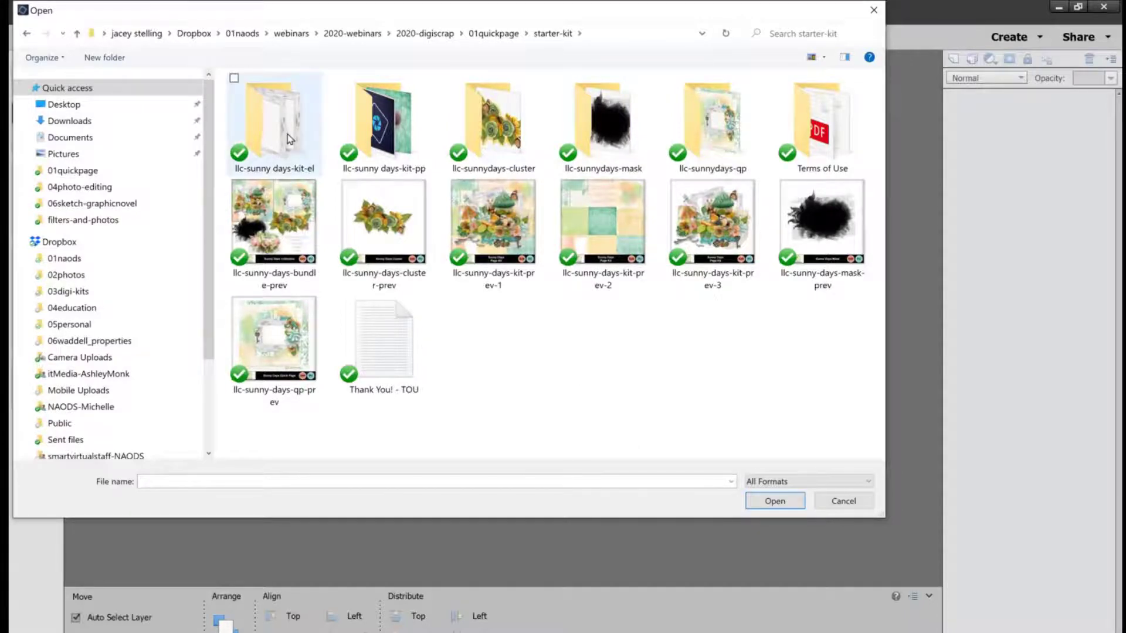
pyautogui.doubleClick(351, 136)
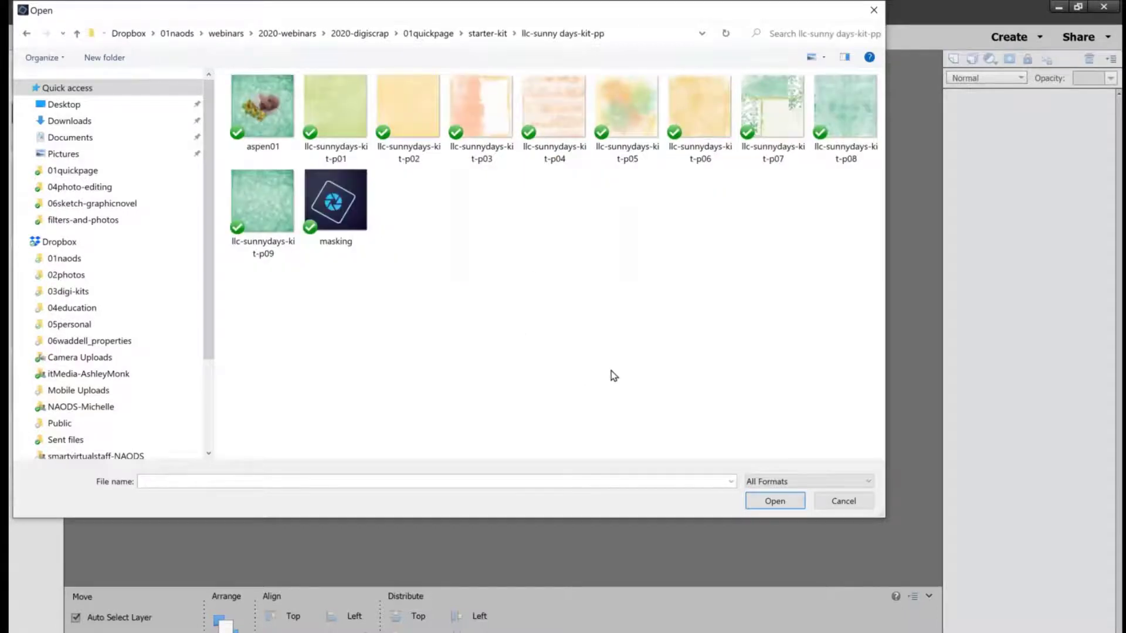
pyautogui.click(484, 104)
pyautogui.doubleClick(484, 104)
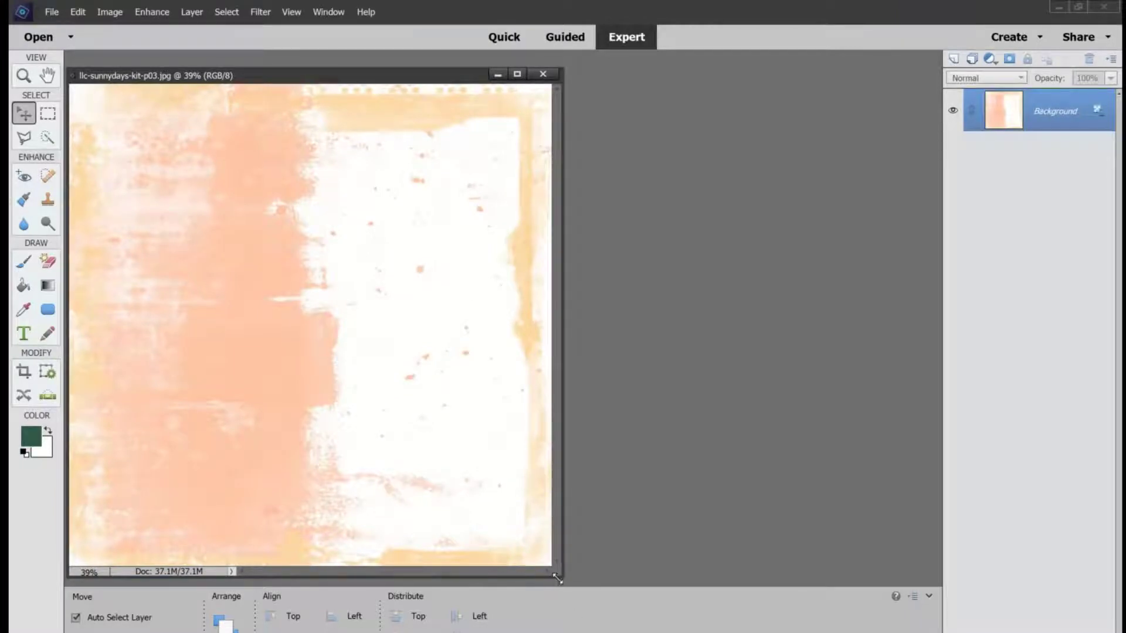
# - Enlarge the document window and place llc-sunnydays-mask01 from the starter-kit folder onto the paper
pyautogui.moveTo(614, 586); pyautogui.dragTo(815, 621)
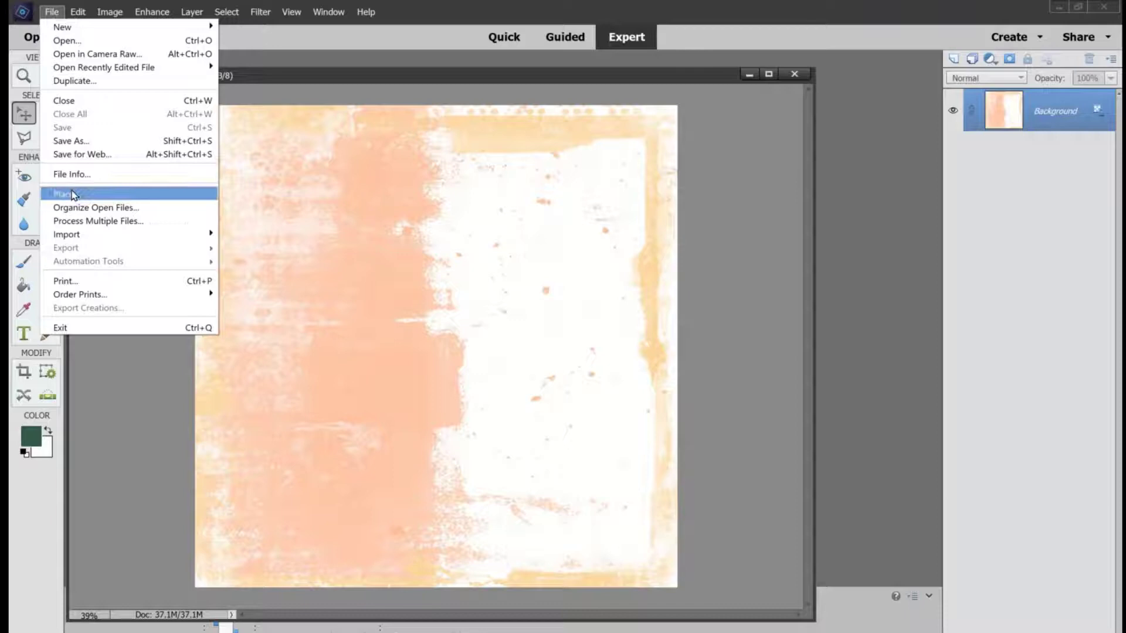
pyautogui.click(73, 194)
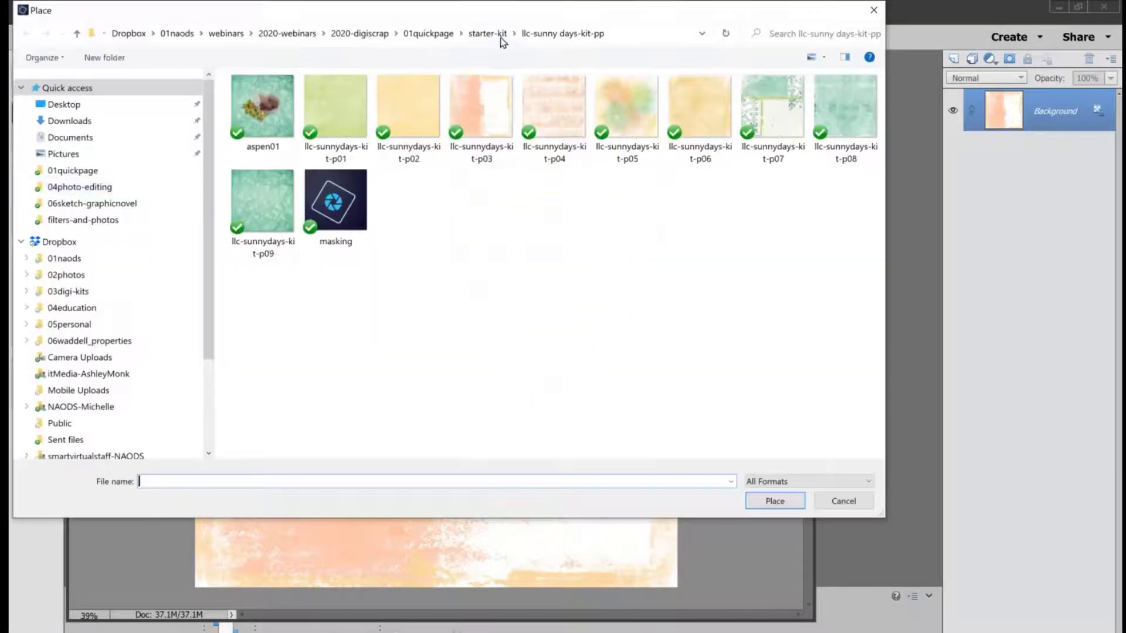
pyautogui.click(500, 34)
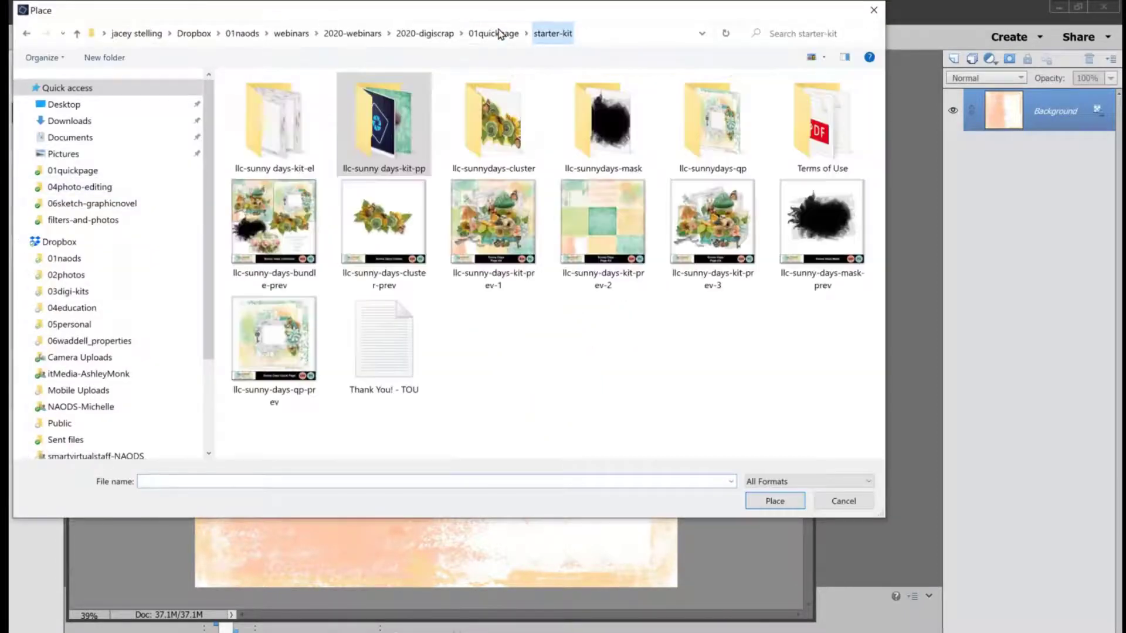
pyautogui.doubleClick(610, 142)
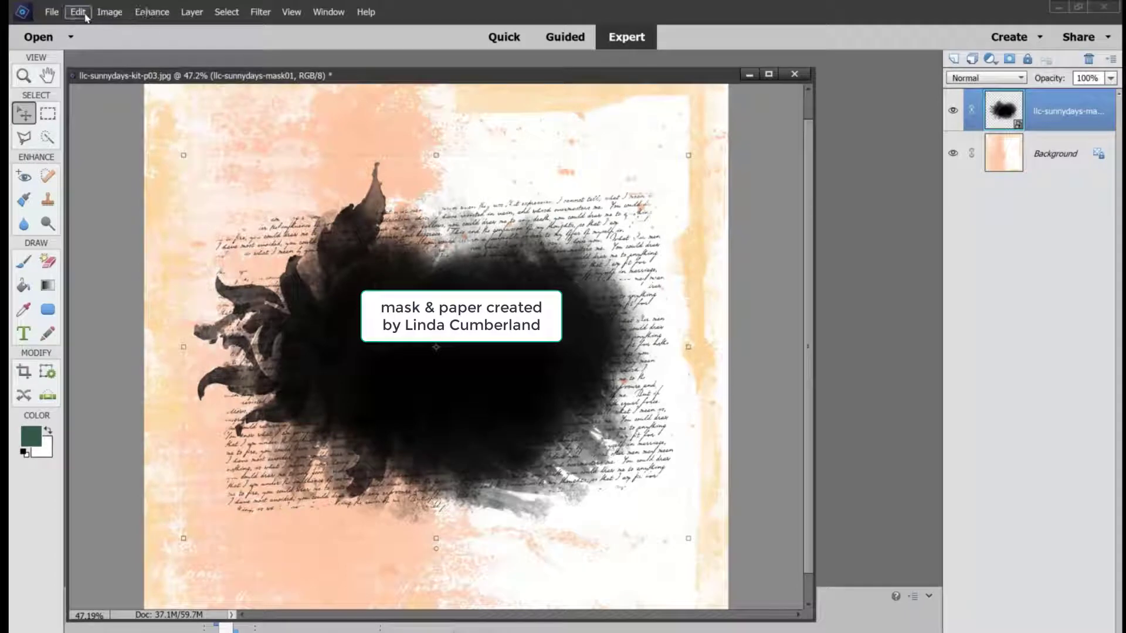
# - Place the aspen07 photo from the 01quickpage folder and commit its size and position
pyautogui.click(52, 12)
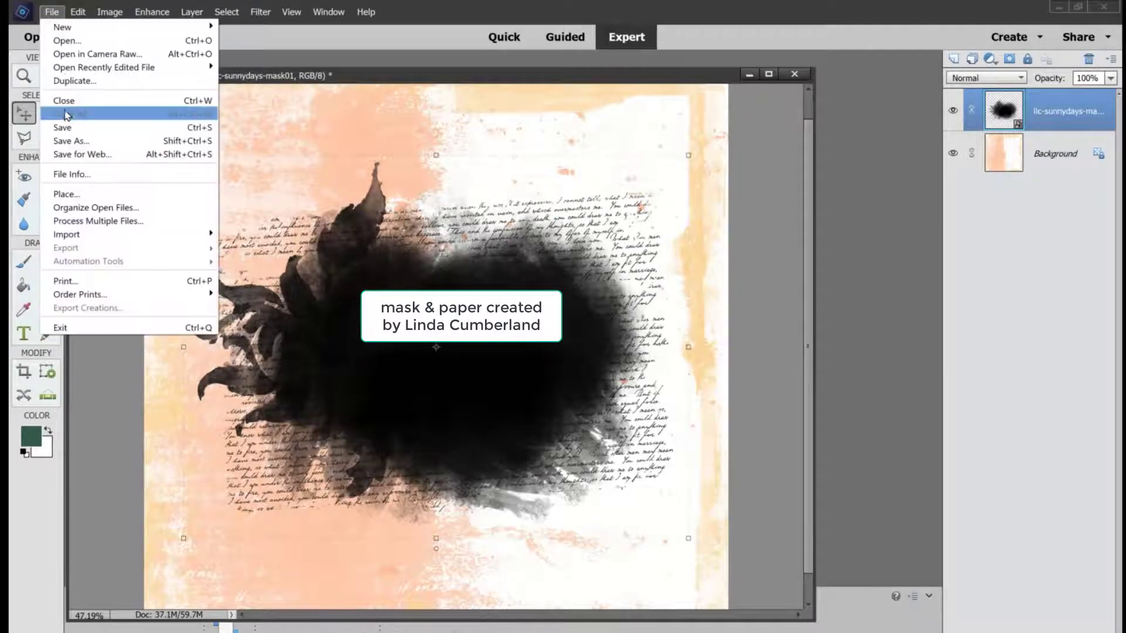
pyautogui.click(64, 195)
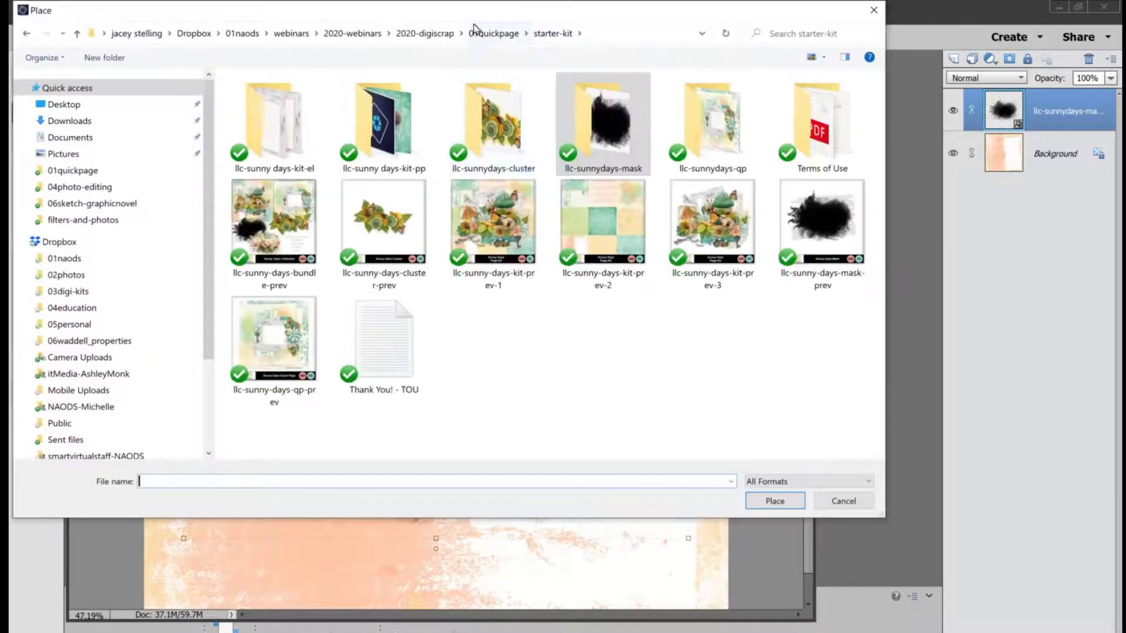
pyautogui.click(479, 35)
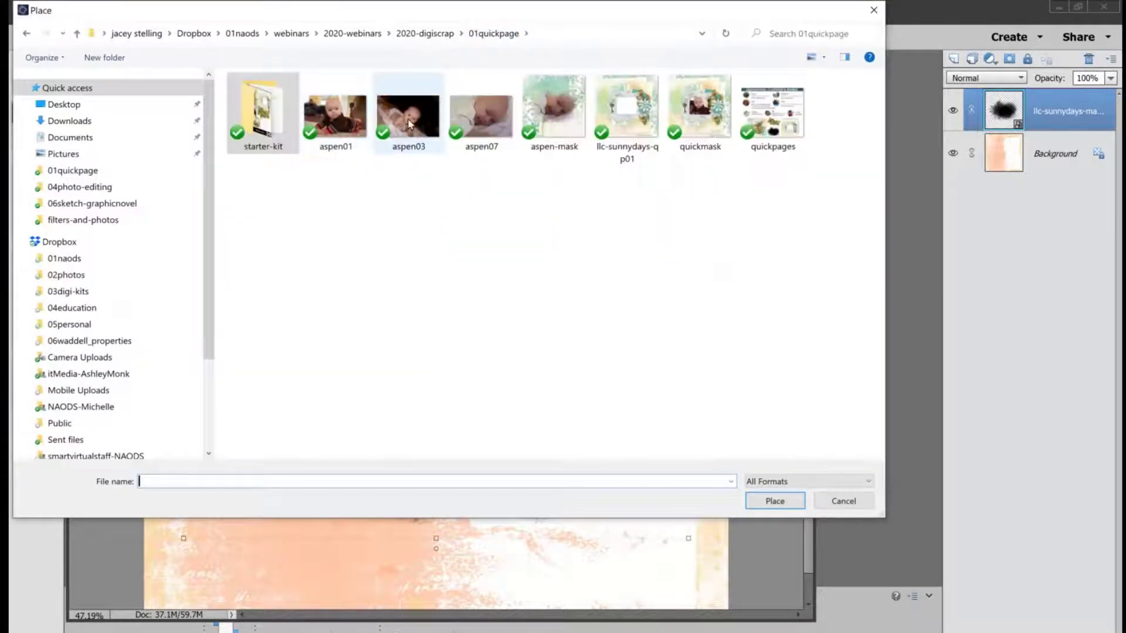
pyautogui.click(481, 126)
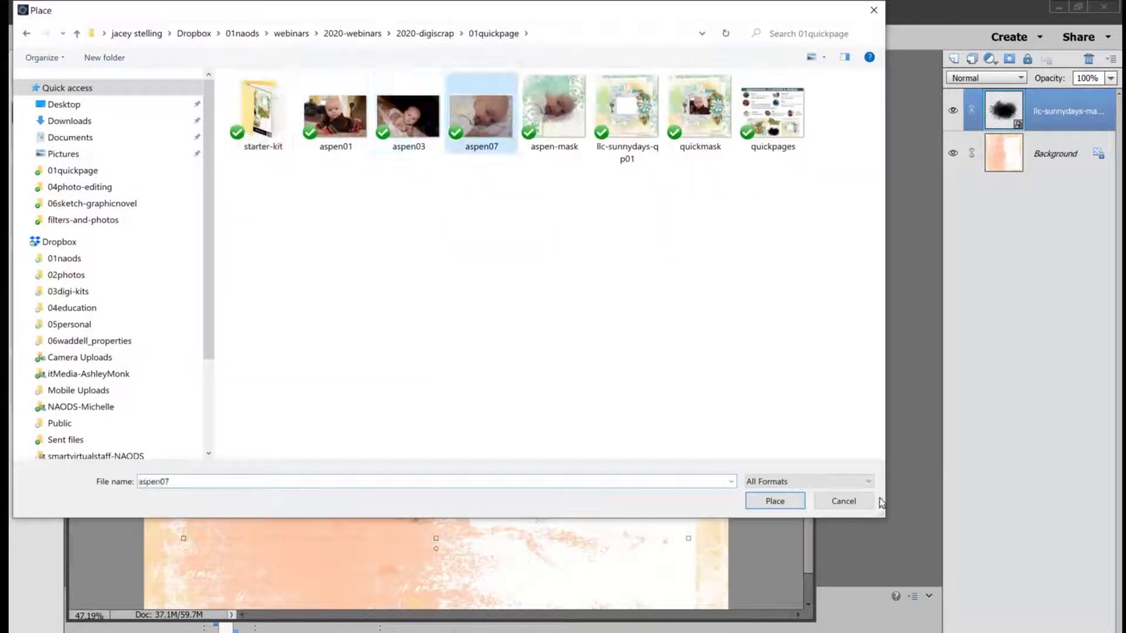
pyautogui.click(772, 501)
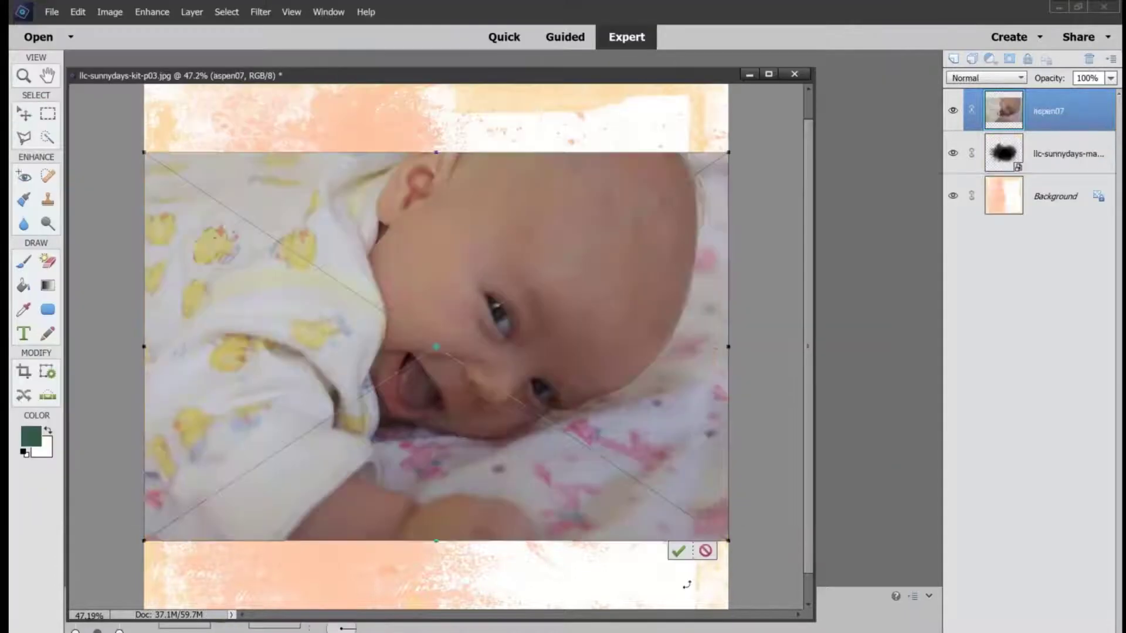
pyautogui.click(677, 551)
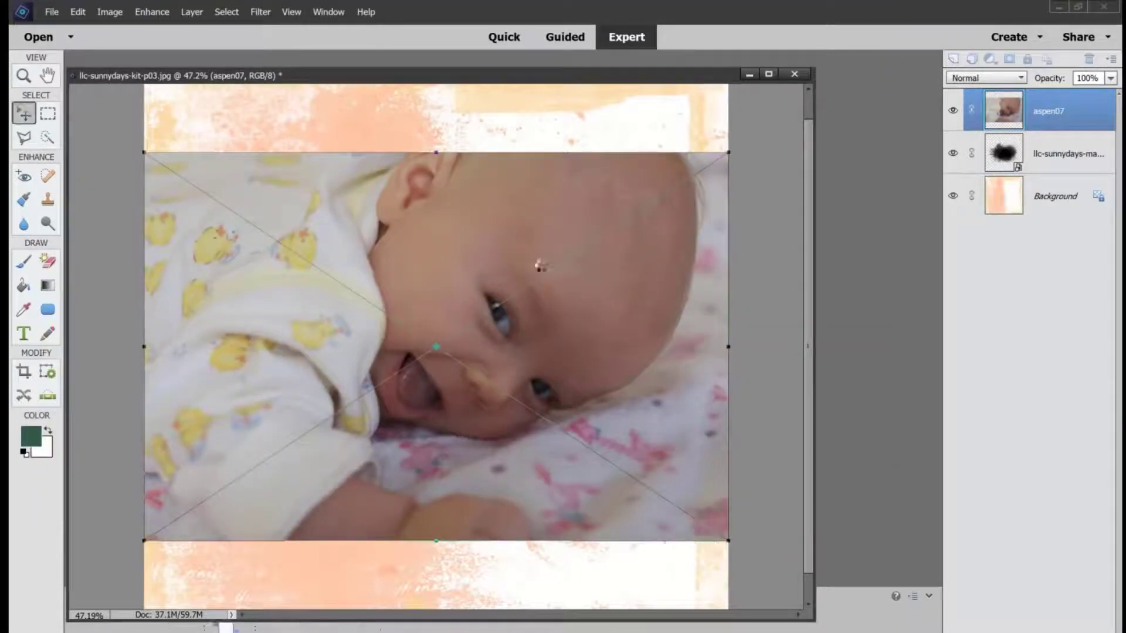
# - Make aspen07 a clipping mask over the ink mask layer, then select the Background layer
pyautogui.rightClick(1058, 127)
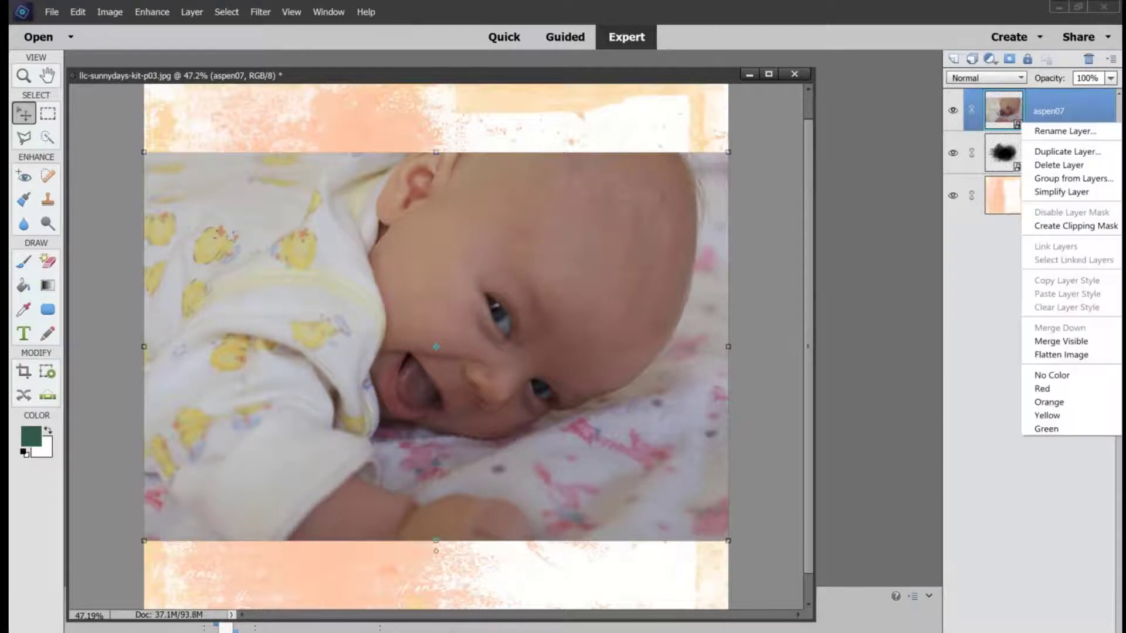
pyautogui.click(1056, 226)
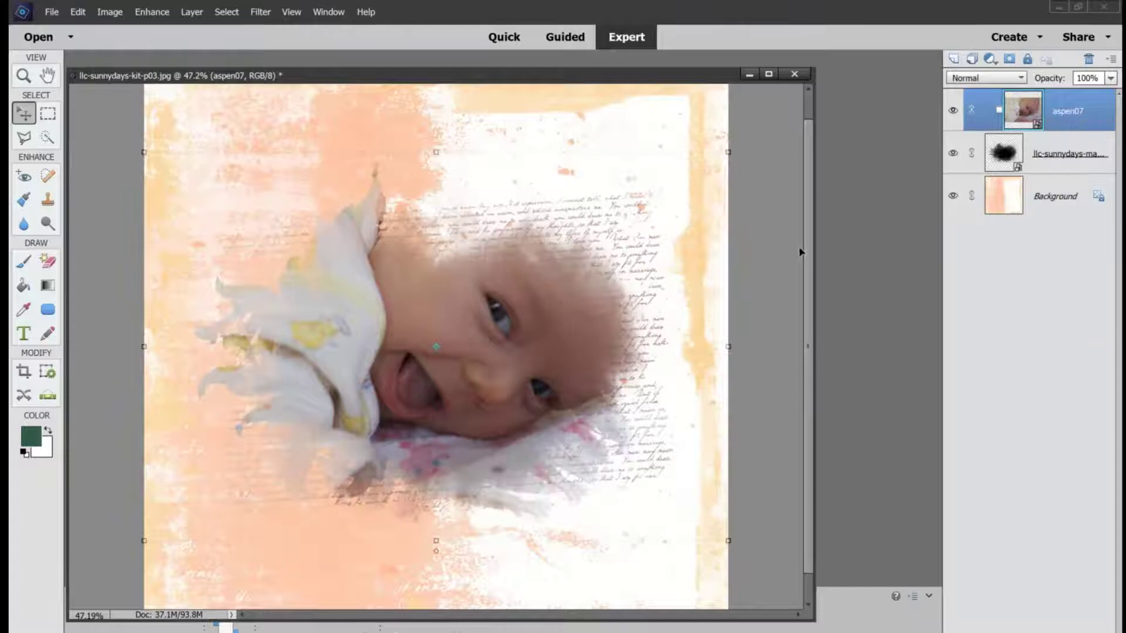
pyautogui.click(780, 253)
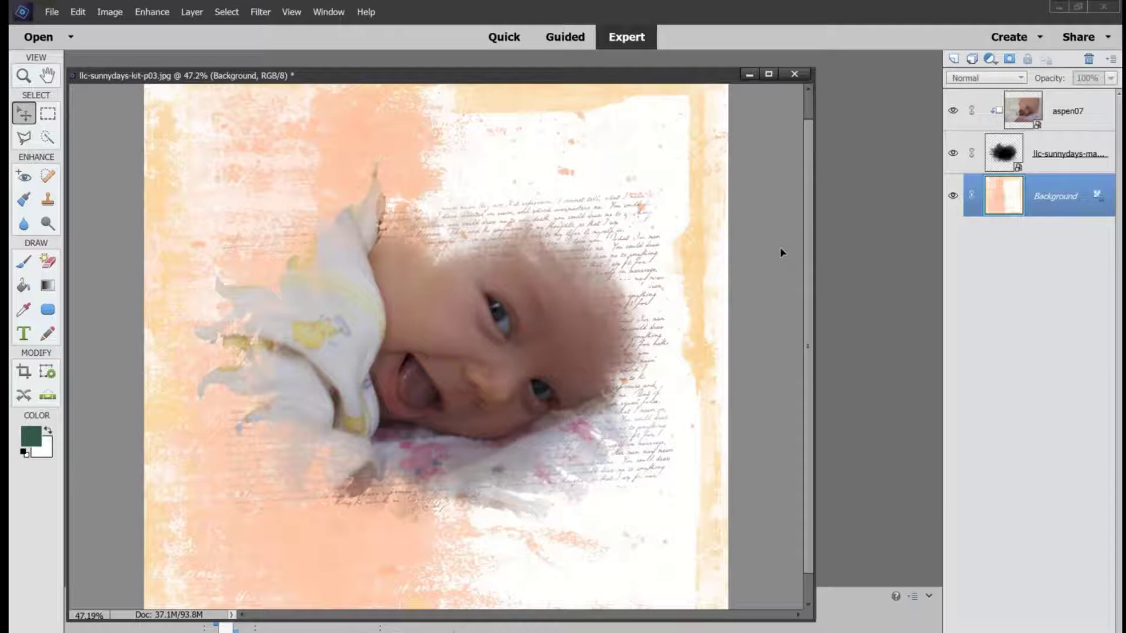
# - Delete the aspen07 photo layer, confirming the deletion with Yes
pyautogui.click(977, 287)
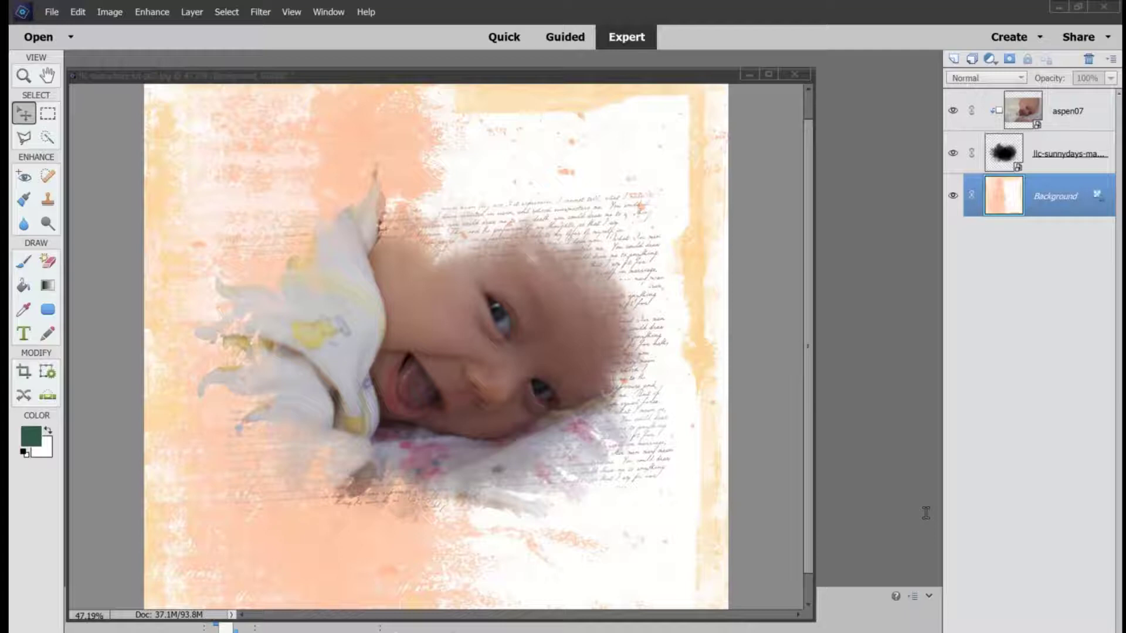
pyautogui.rightClick(1064, 97)
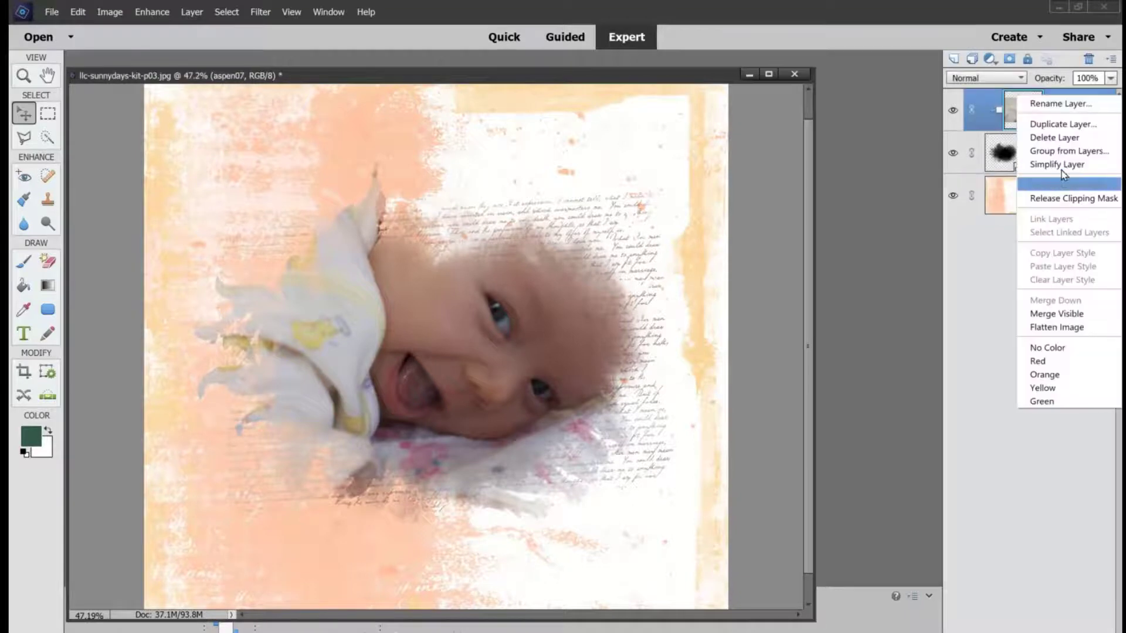
pyautogui.click(1064, 138)
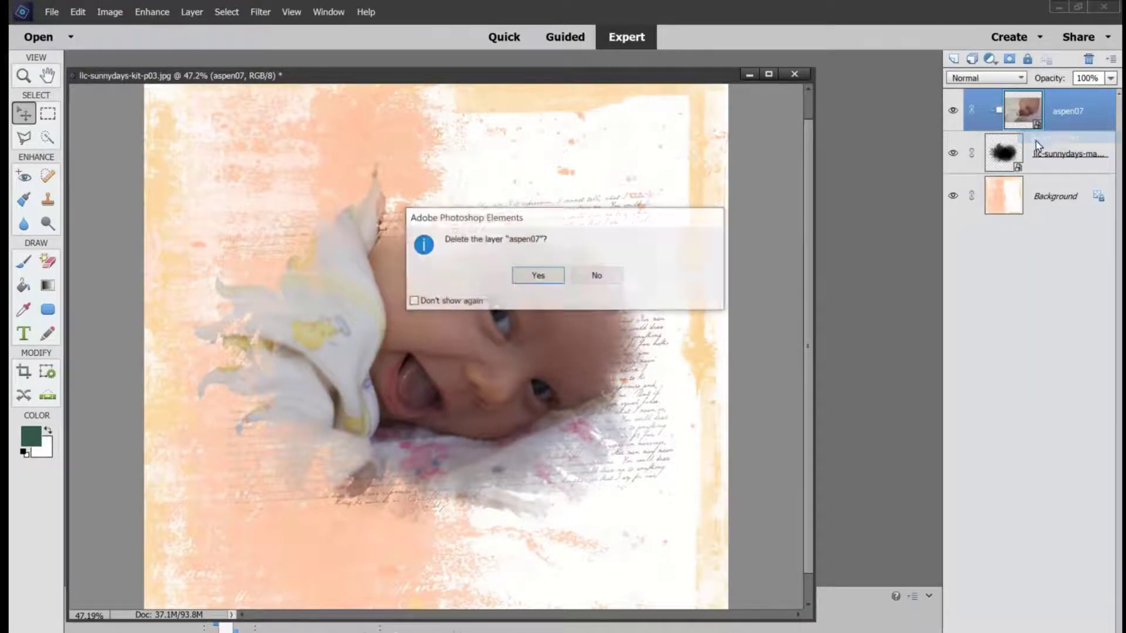
pyautogui.click(537, 275)
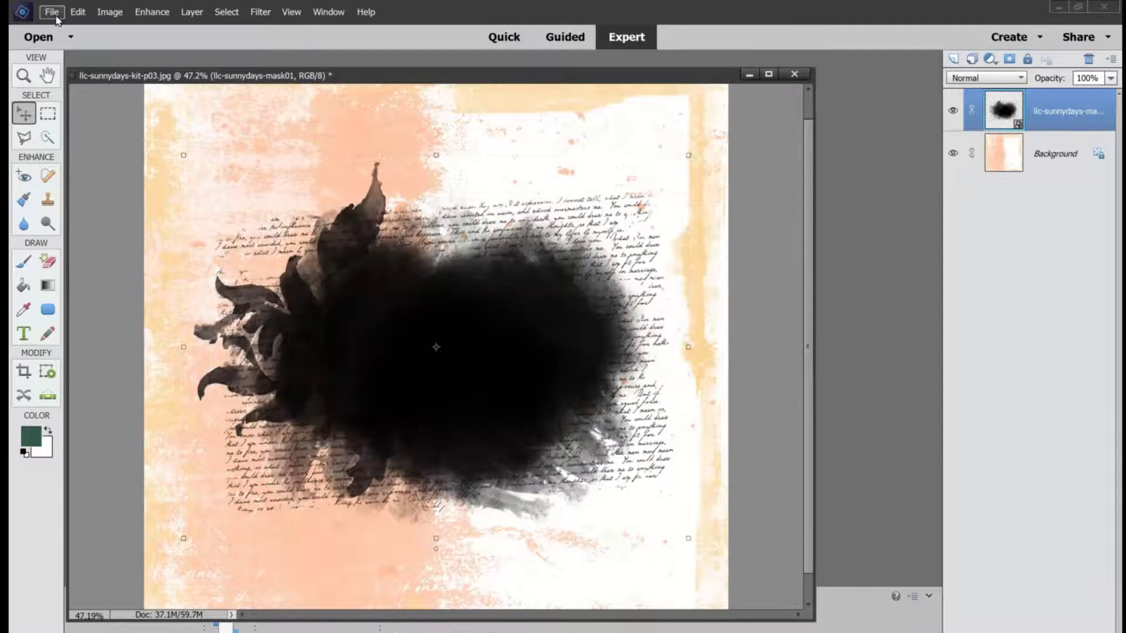
pyautogui.click(52, 11)
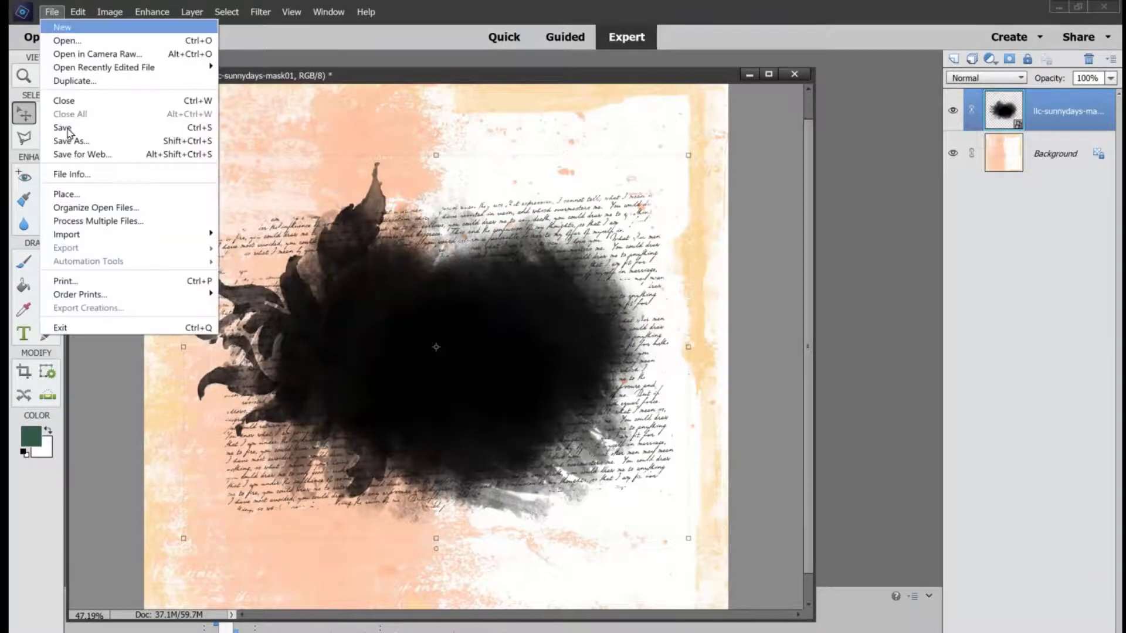
# - Place the aspen03 baby photo, commit it, and clip it to the ink mask
pyautogui.click(69, 197)
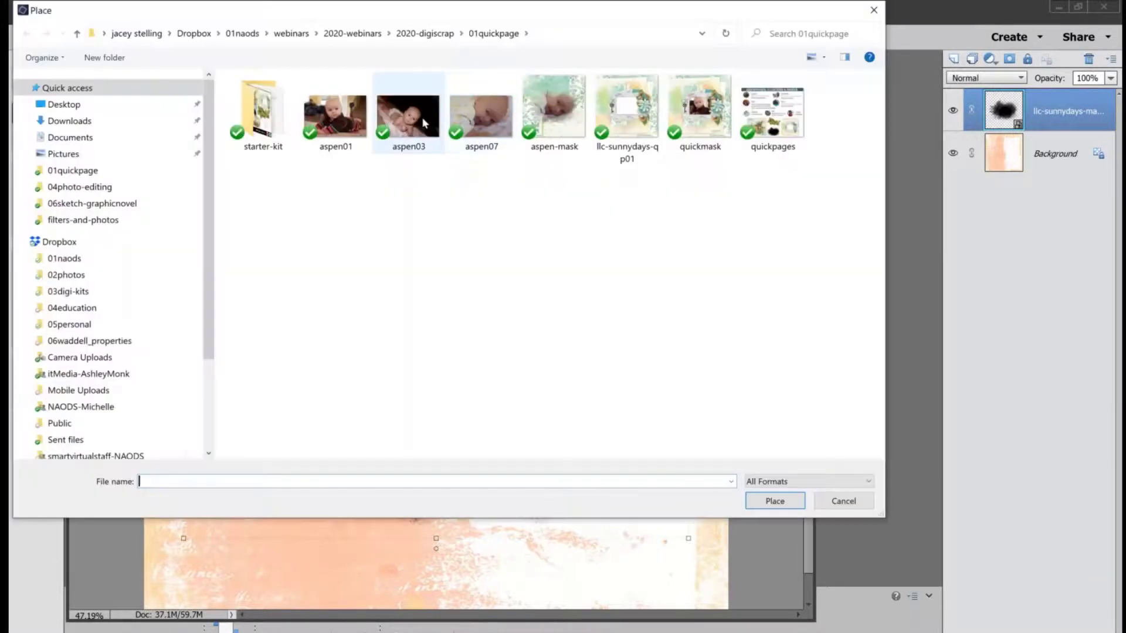
pyautogui.click(421, 117)
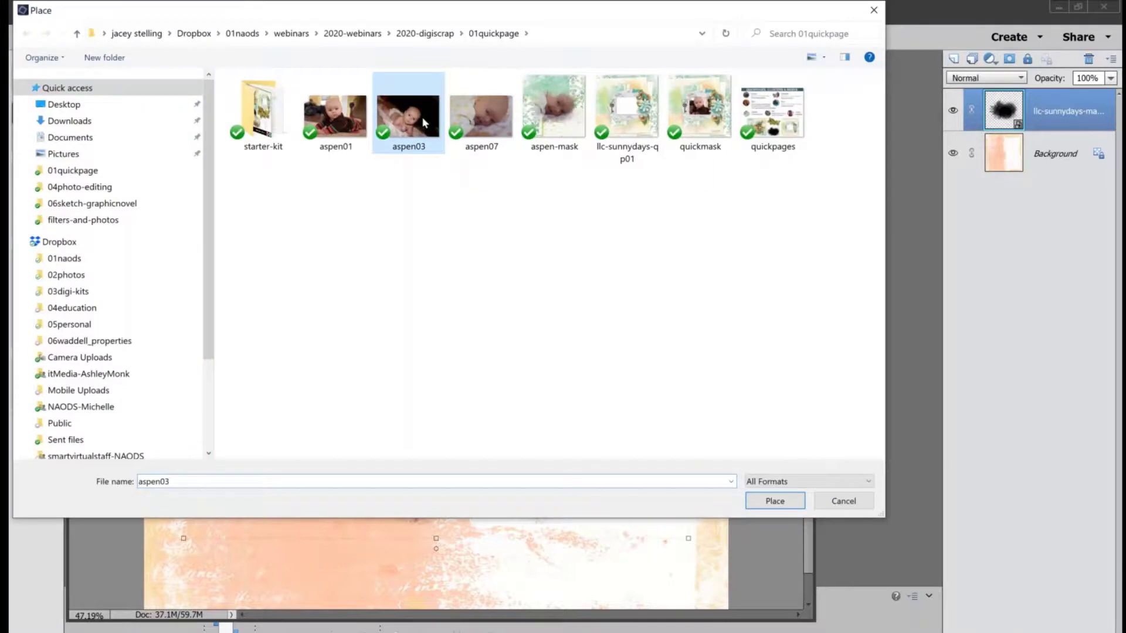
pyautogui.doubleClick(421, 117)
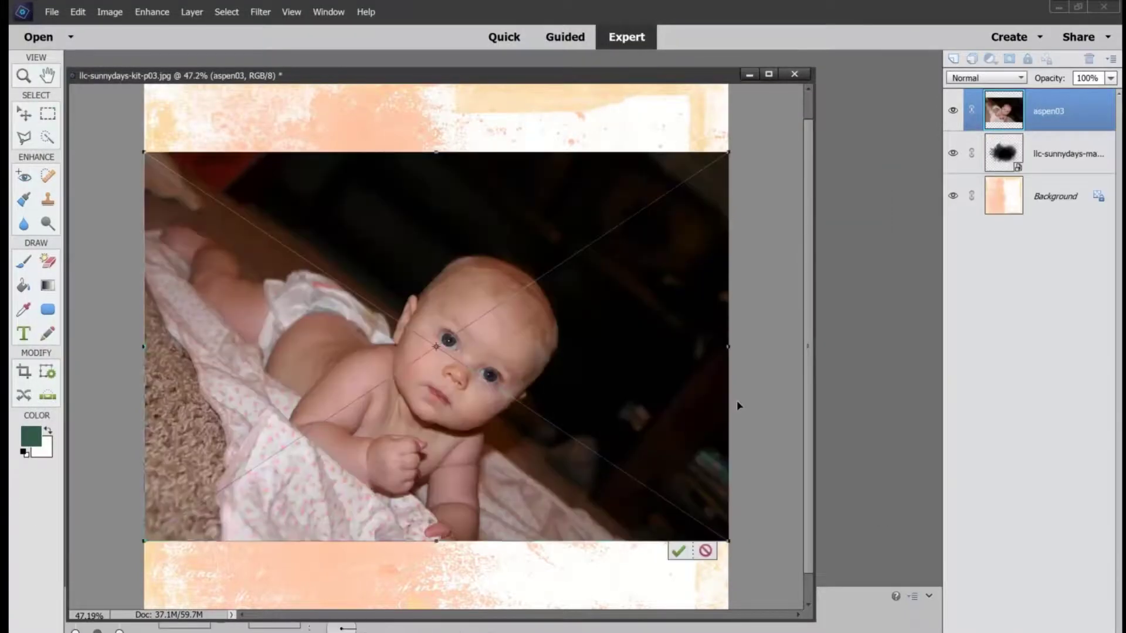
pyautogui.click(682, 551)
pyautogui.rightClick(1047, 111)
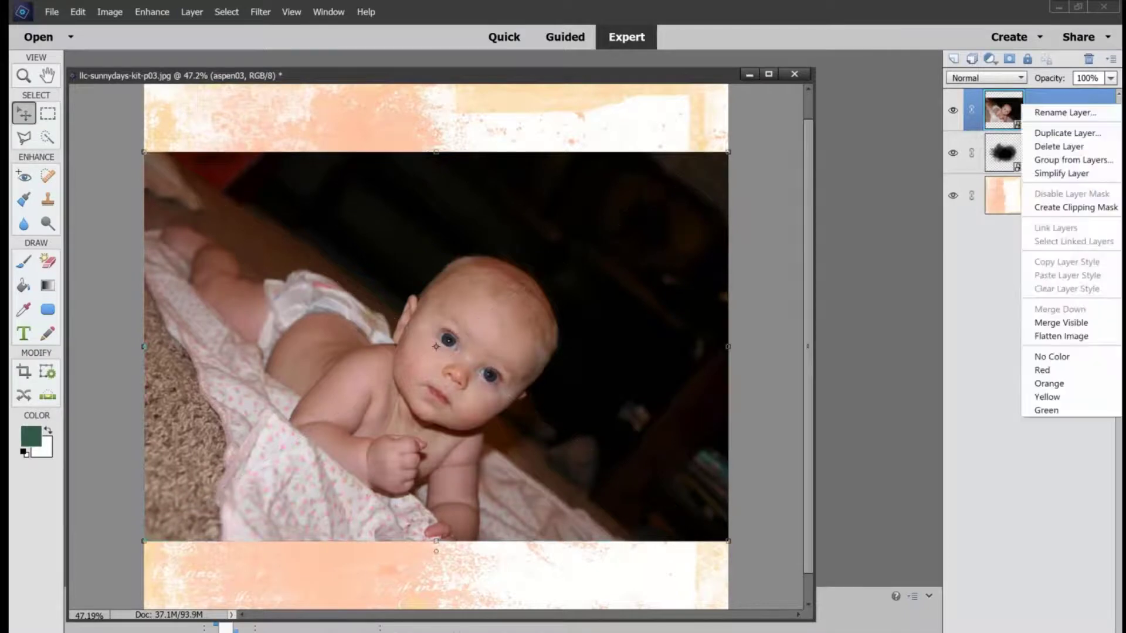
pyautogui.click(1053, 208)
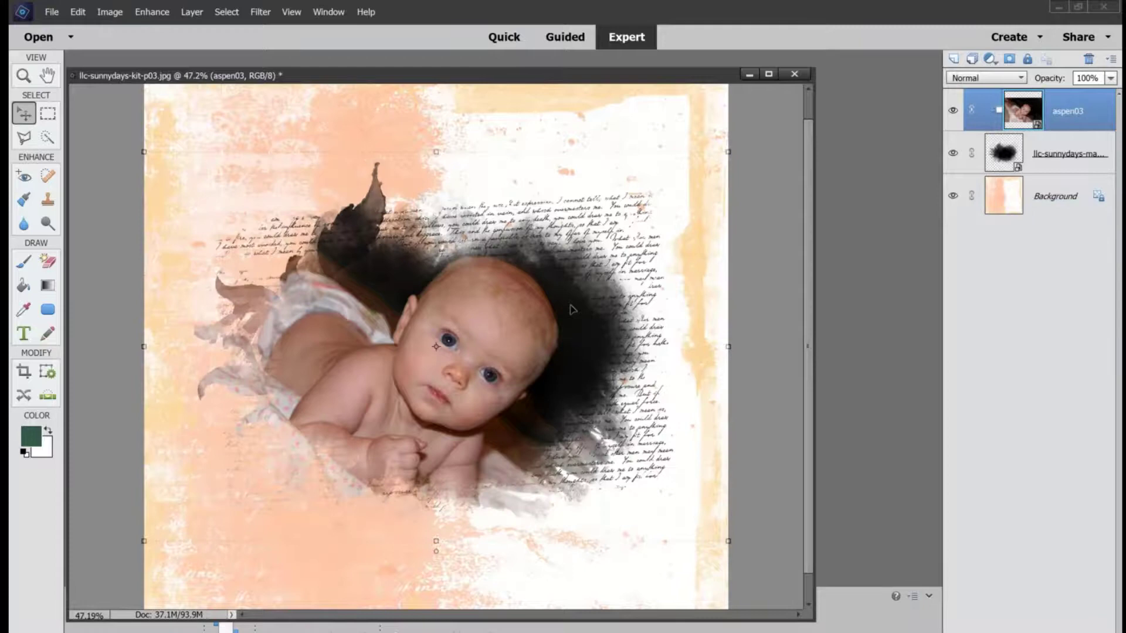
# - Shift the aspen03 photo up-right, rotate it about 30° counter-clockwise, nudge it, and commit
pyautogui.moveTo(573, 309); pyautogui.dragTo(625, 289)
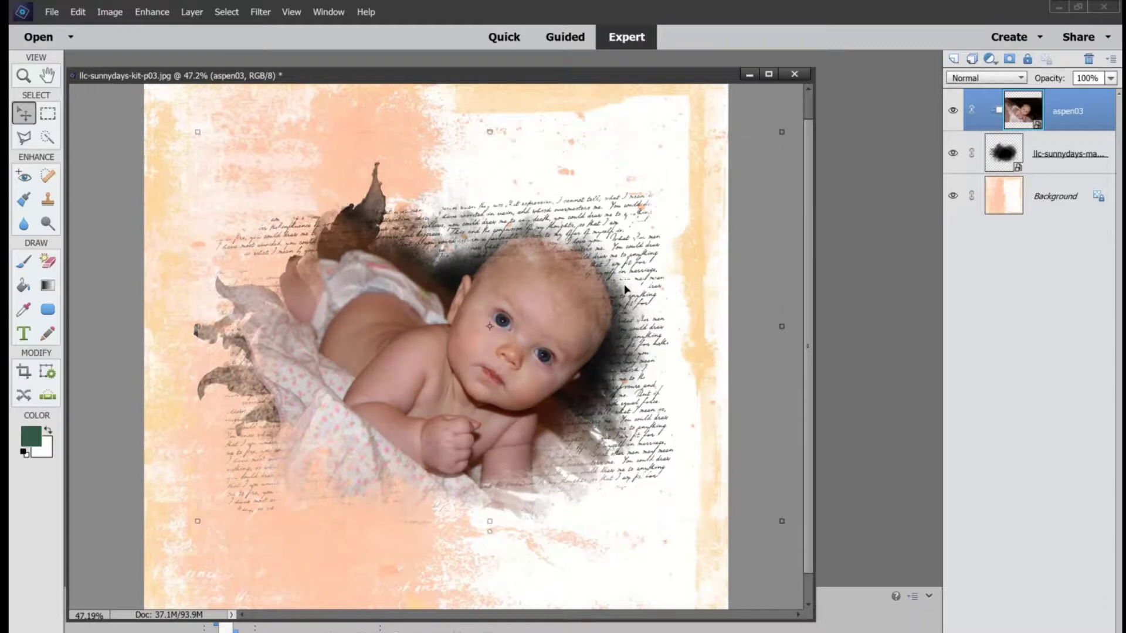
pyautogui.click(188, 129)
pyautogui.moveTo(188, 128); pyautogui.dragTo(131, 304)
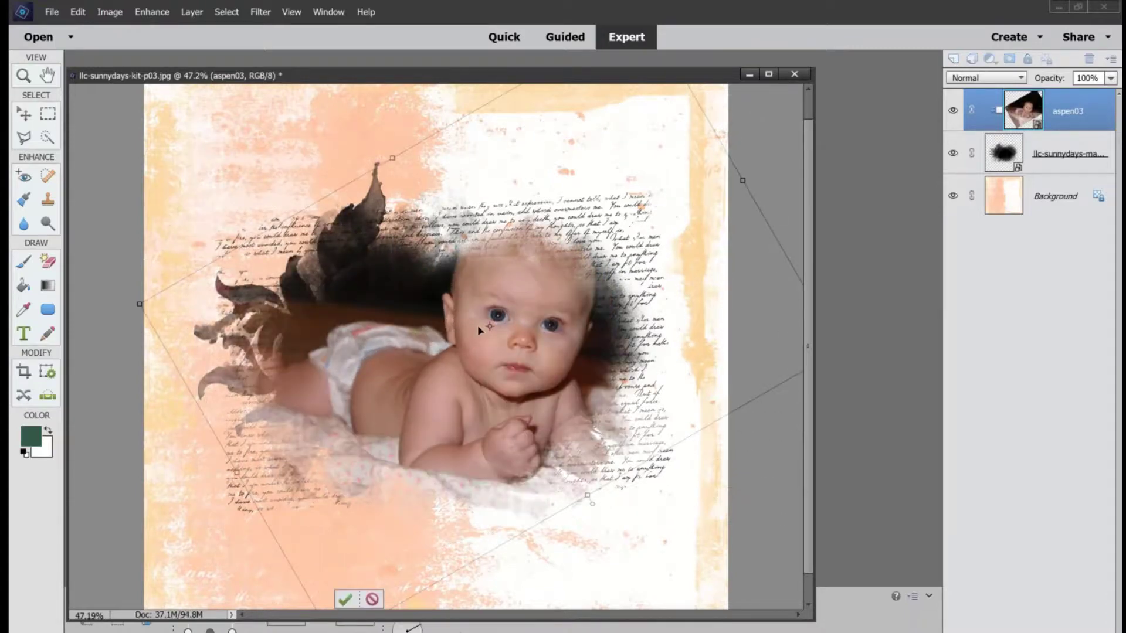
pyautogui.moveTo(477, 324); pyautogui.dragTo(468, 355)
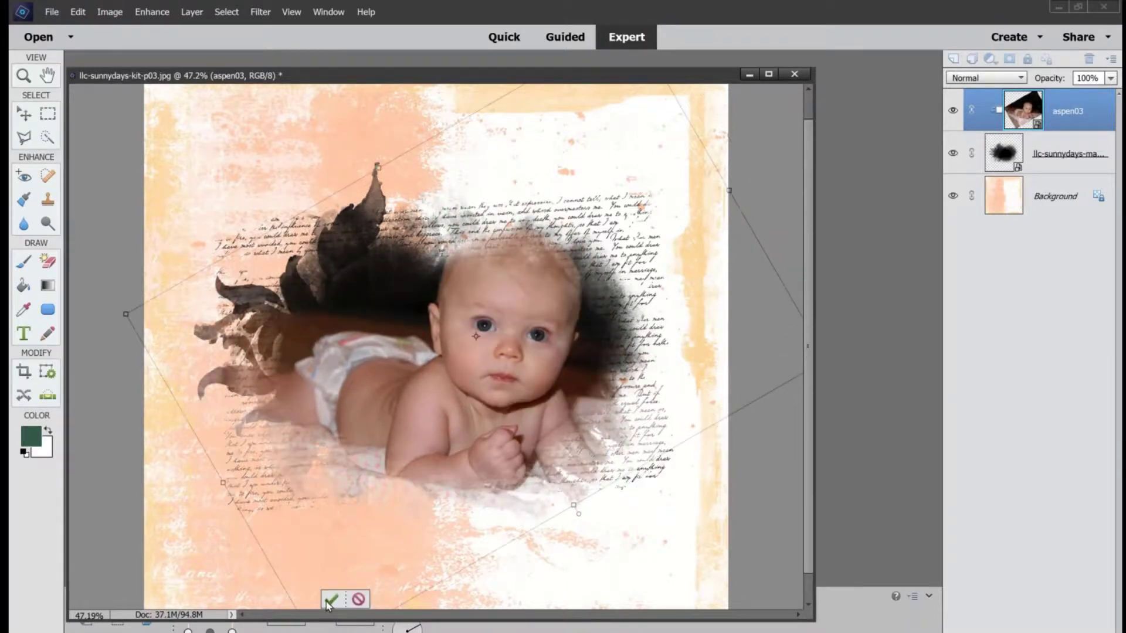
pyautogui.click(328, 601)
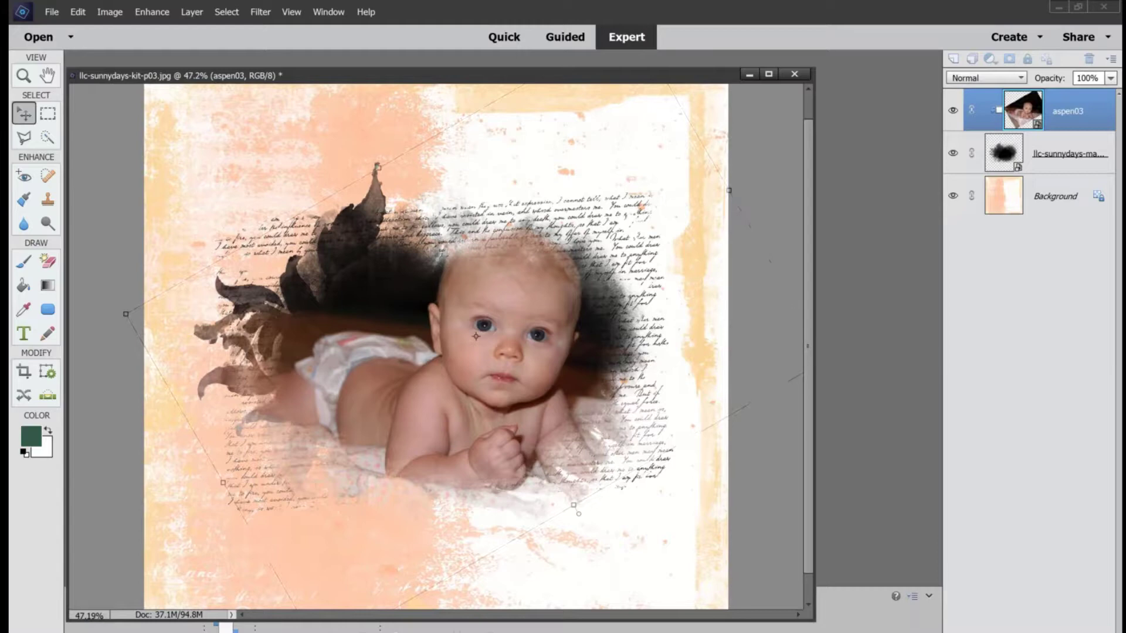
# - Close the page without saving and browse the Open dialog to the 2020-digiscrap folder
pyautogui.click(792, 75)
pyautogui.click(557, 276)
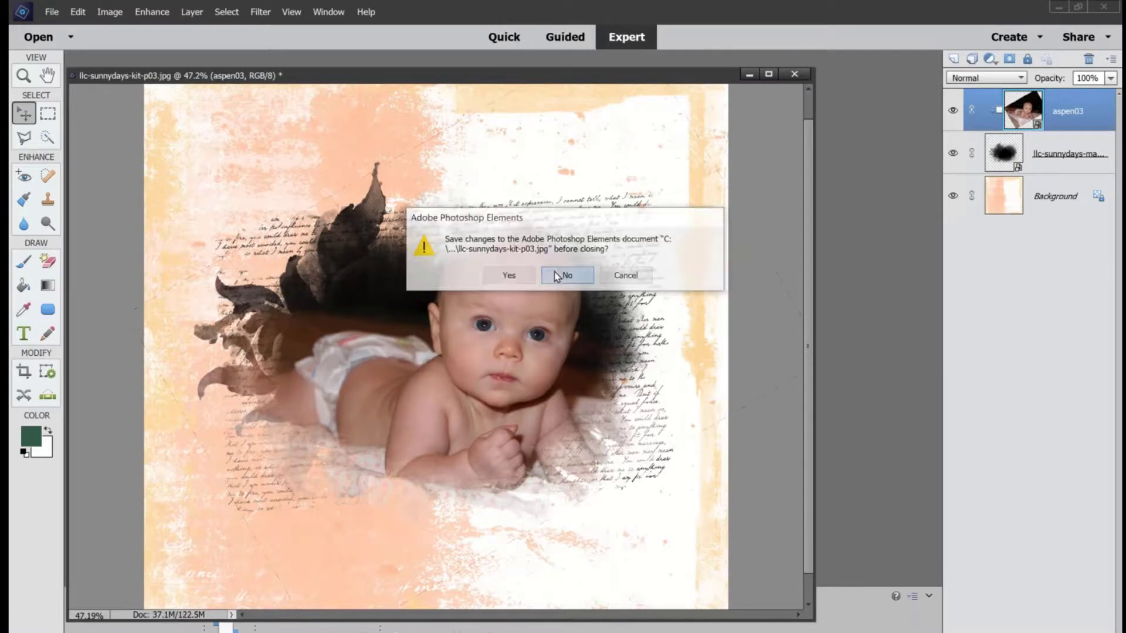
pyautogui.click(52, 12)
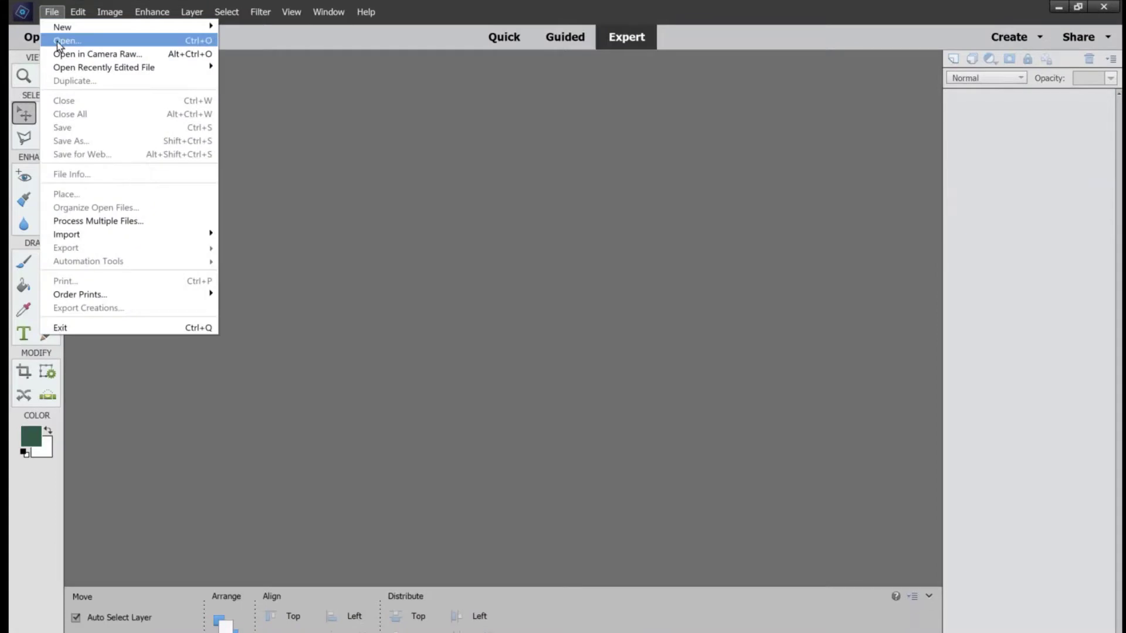
pyautogui.click(58, 41)
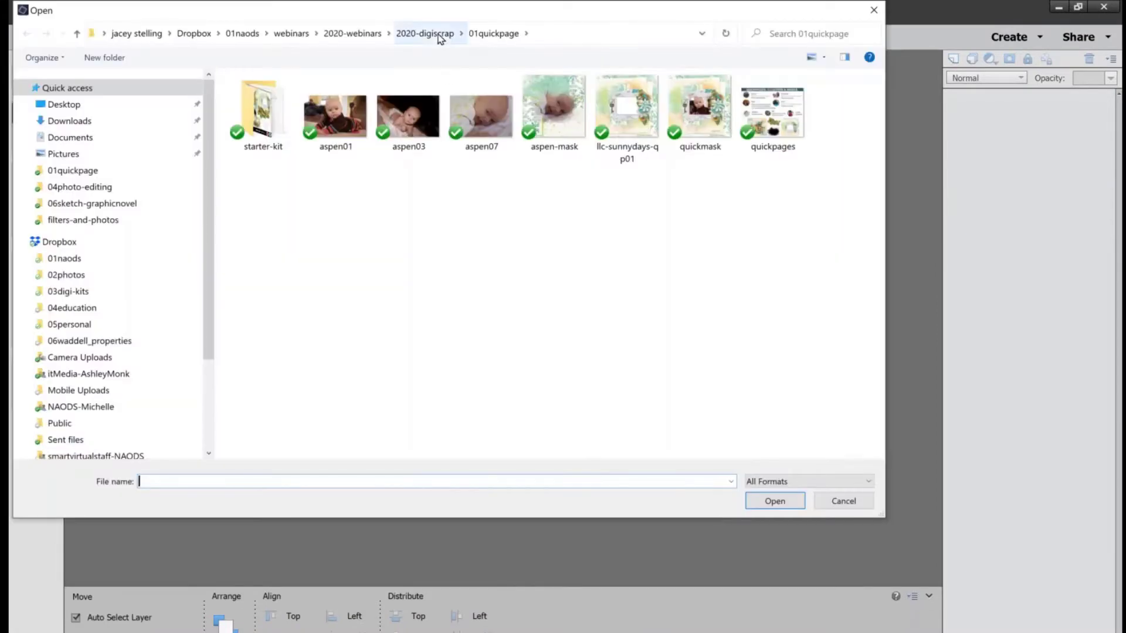
pyautogui.click(439, 34)
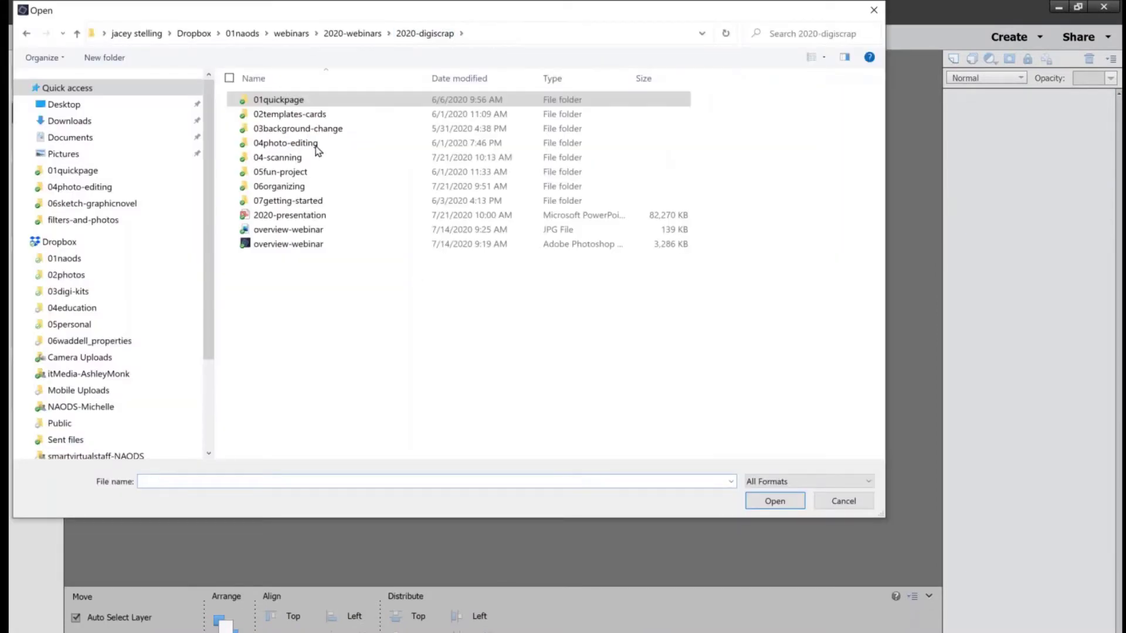